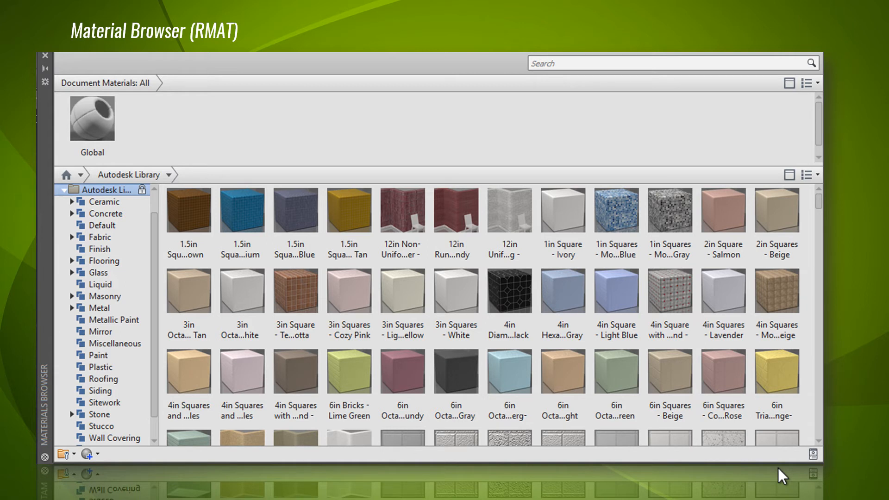
pyautogui.press('ctrl')
pyautogui.press('ctrl')
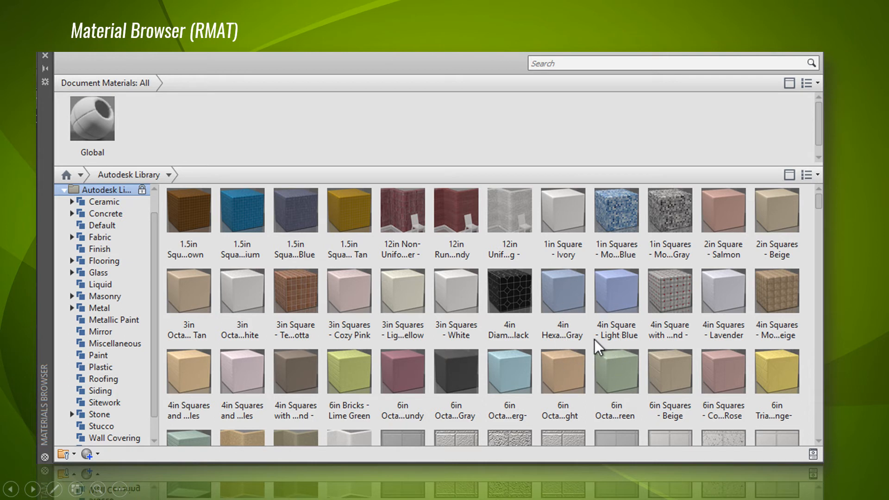
pyautogui.press('ctrl')
pyautogui.press('ctrl')
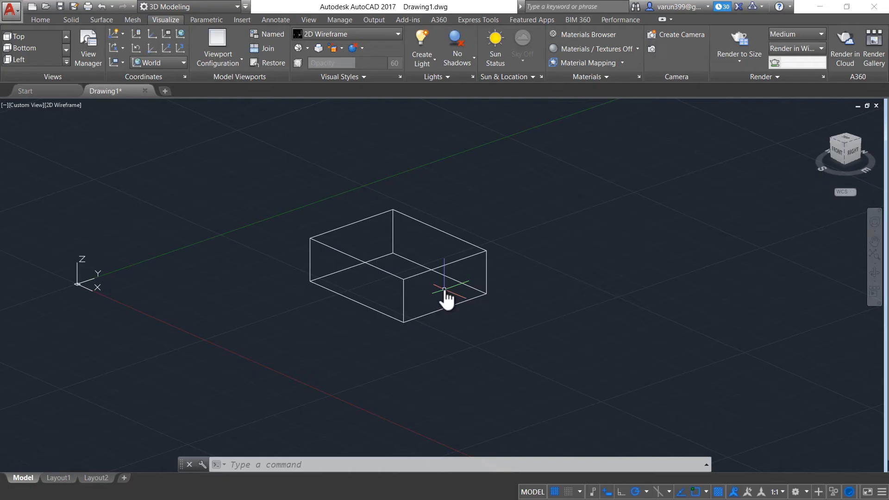
pyautogui.press('ctrl')
pyautogui.press('ctrl')
pyautogui.press('ctrl')
pyautogui.press('ctrl')
# Set the viewport's visual style to Realistic
pyautogui.keyDown('shift'); pyautogui.moveTo(450, 320); pyautogui.dragTo(471, 332, button='middle'); pyautogui.keyUp('shift')
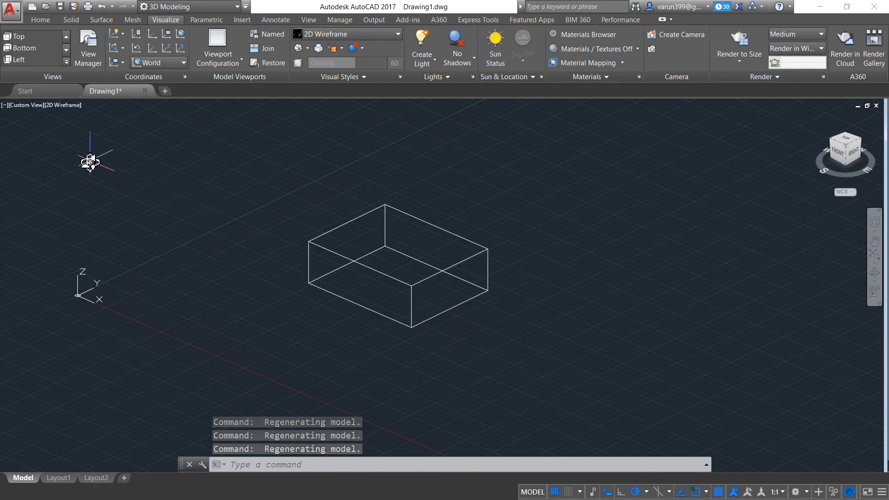
pyautogui.click(46, 105)
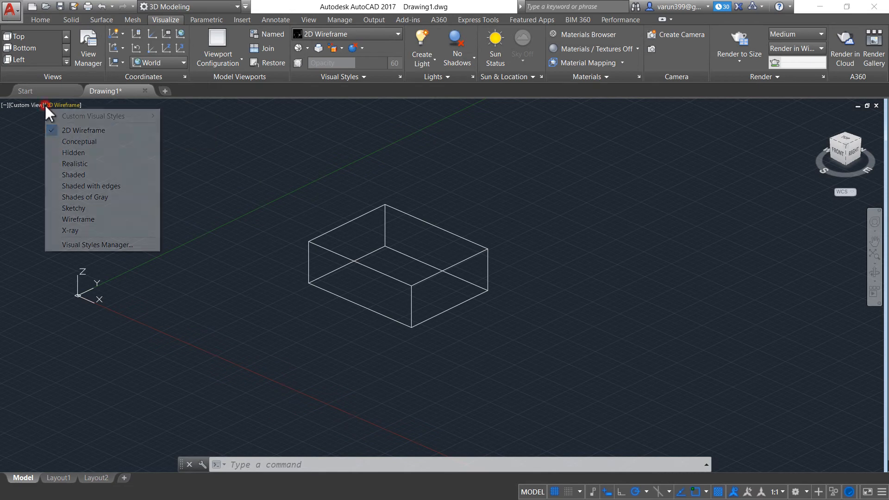
pyautogui.click(59, 163)
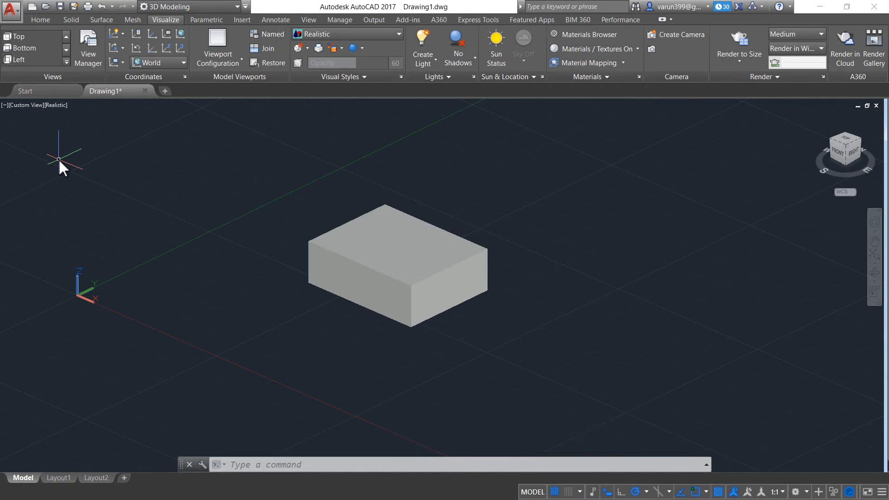
# Open the Materials Browser with the RMAT command and expand the Home and Autodesk Library categories
pyautogui.write('RMAT')
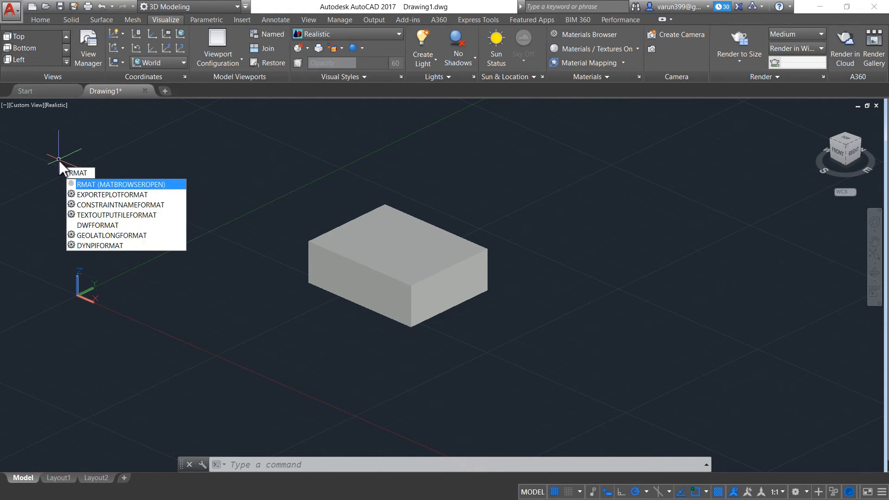
pyautogui.press('Return')
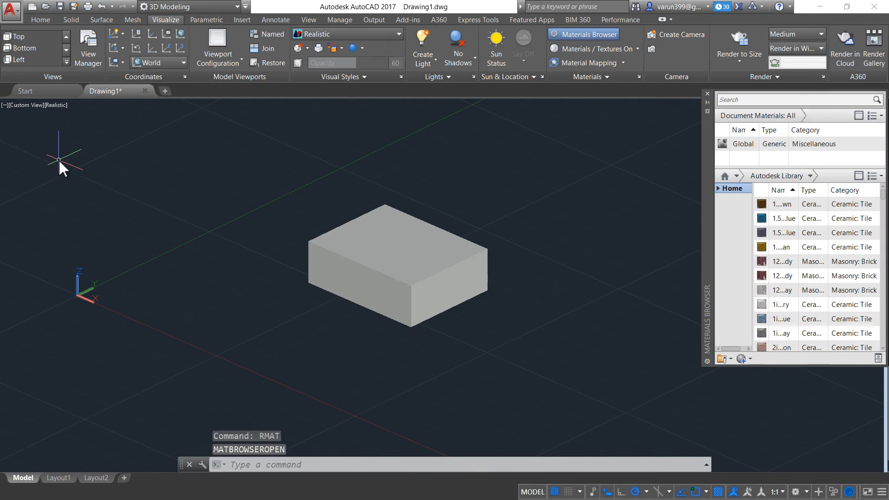
pyautogui.moveTo(878, 255)
pyautogui.scroll(-10, 882, 218)
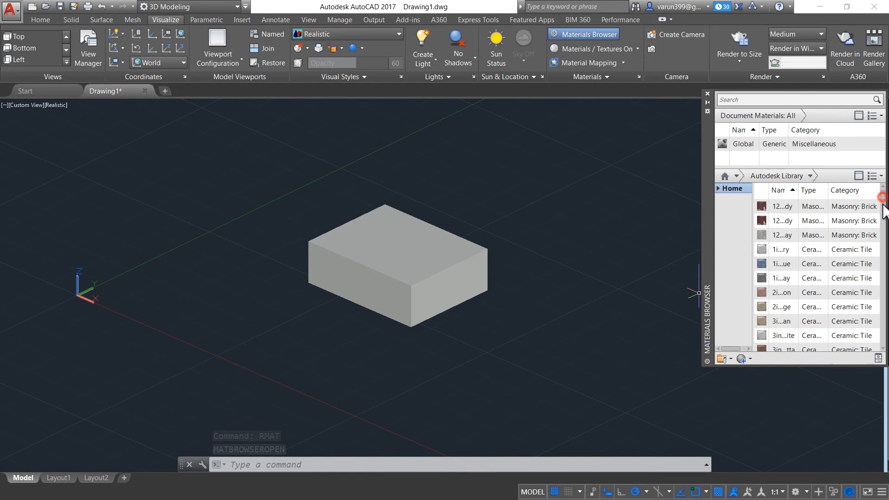
pyautogui.scroll(10, 882, 222)
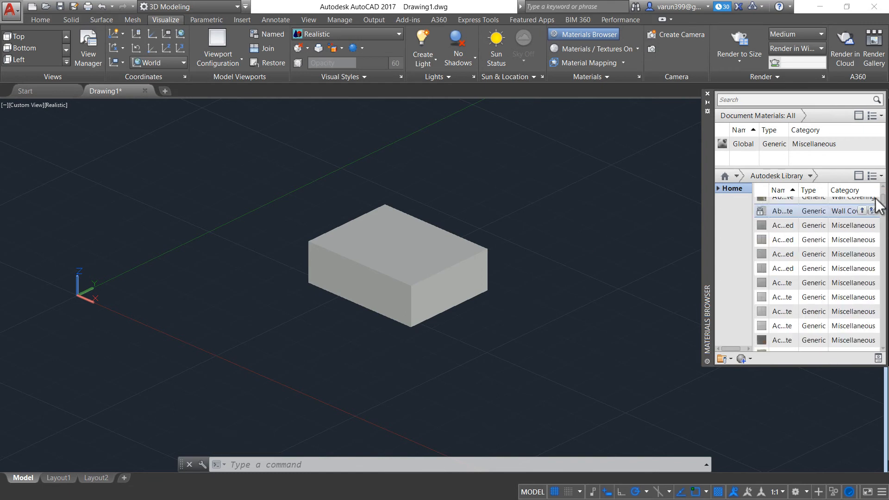
pyautogui.click(718, 190)
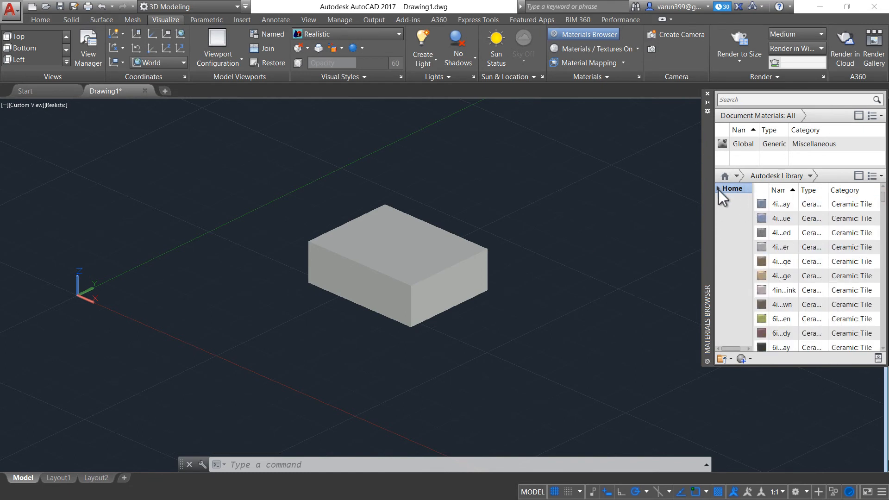
pyautogui.click(719, 190)
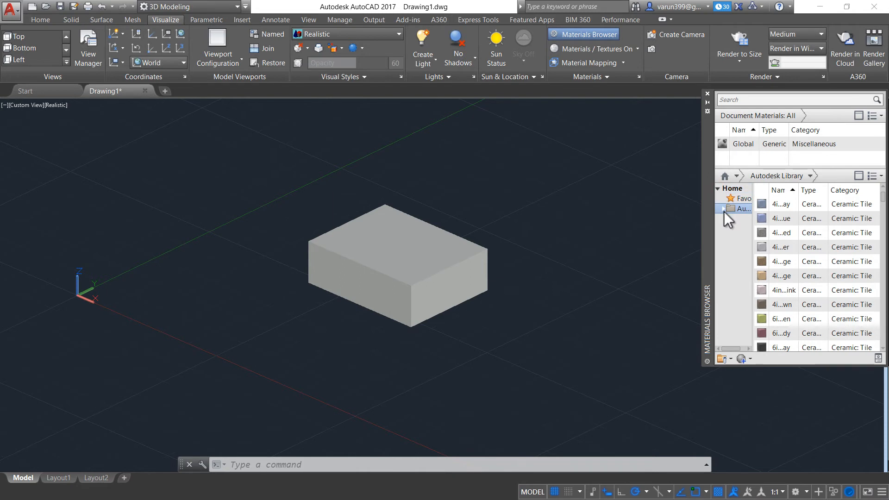
pyautogui.click(724, 209)
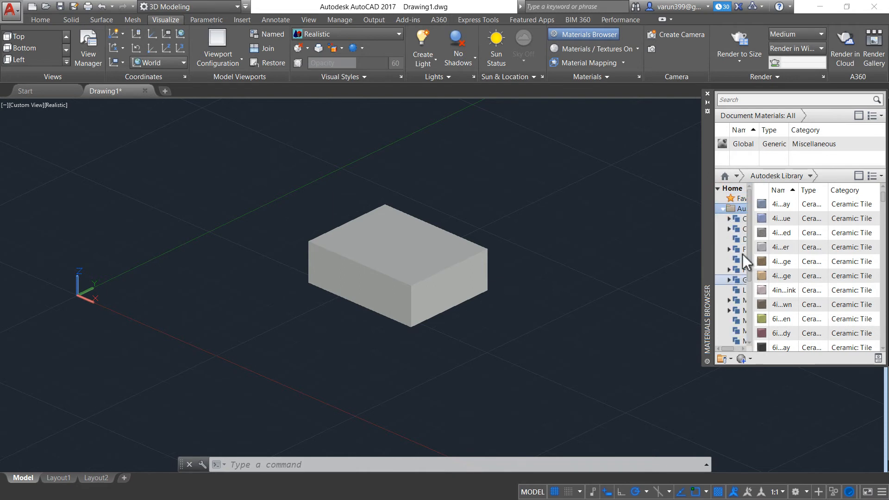
# Reposition the Materials Browser, widen it and its category tree, and show the library materials in Thumbnail View
pyautogui.moveTo(705, 204); pyautogui.dragTo(514, 183)
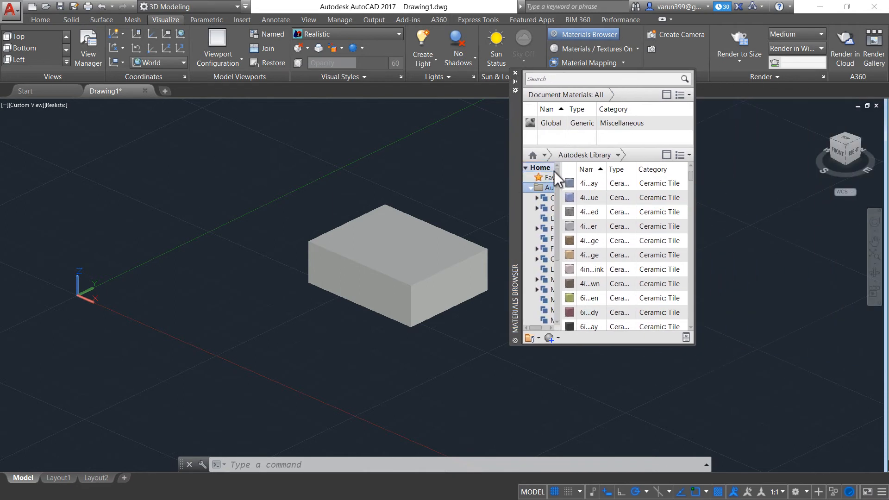
pyautogui.moveTo(562, 168); pyautogui.dragTo(612, 169)
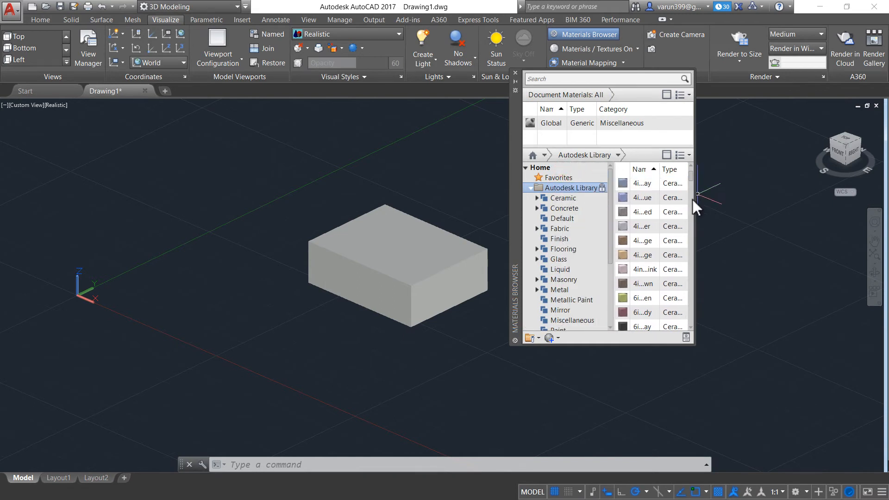
pyautogui.moveTo(695, 204); pyautogui.dragTo(849, 209)
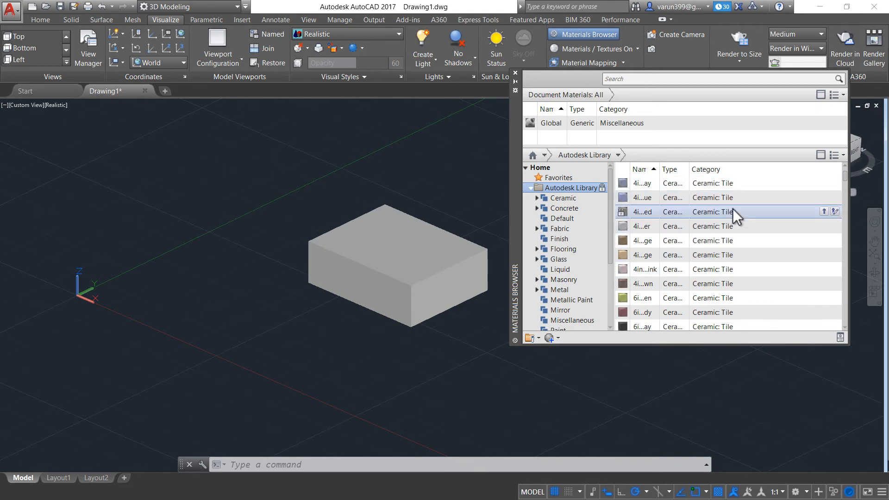
pyautogui.click(839, 156)
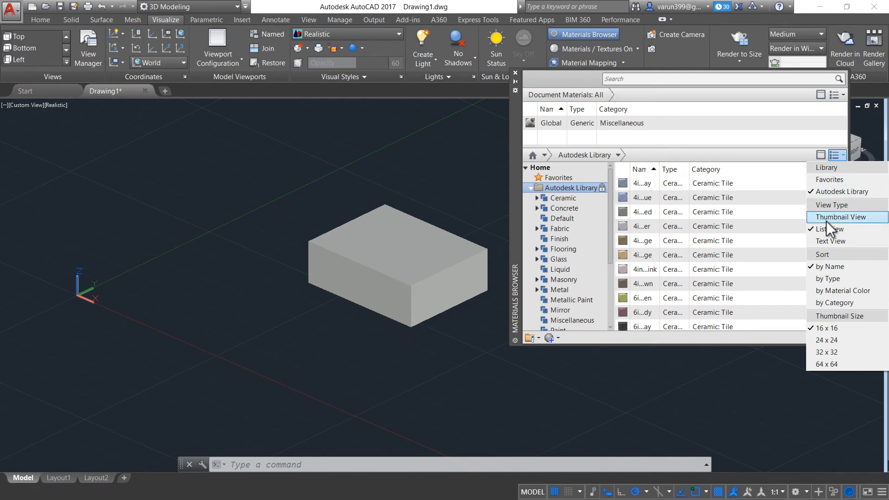
pyautogui.click(826, 219)
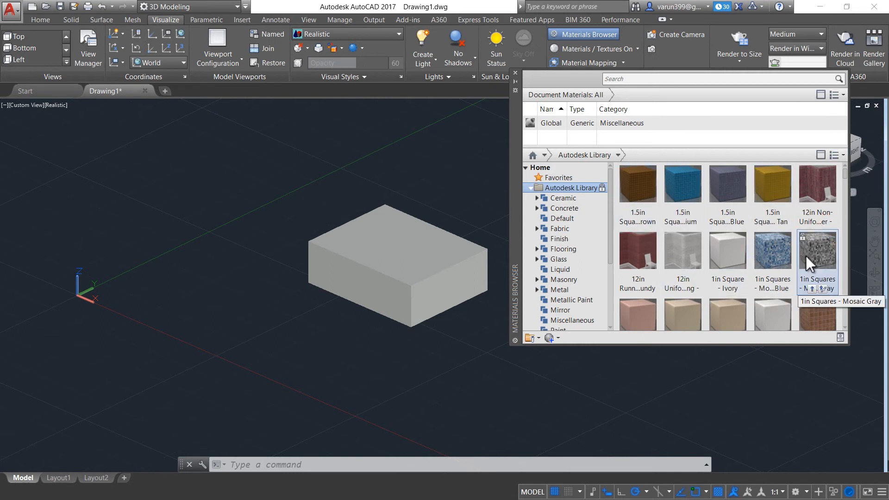
# Browse the Fabric, Flooring and Liquid materials and apply Andiroba - Natural from Flooring to the box
pyautogui.moveTo(845, 175); pyautogui.dragTo(846, 183)
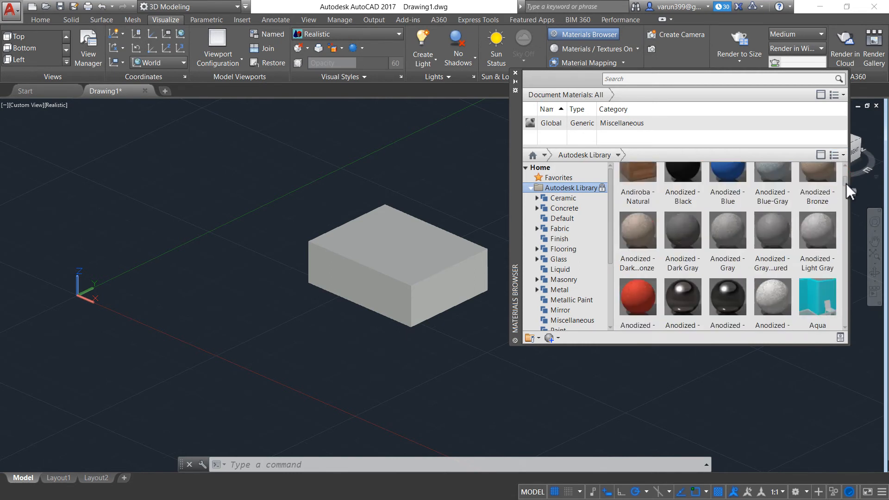
pyautogui.click(566, 227)
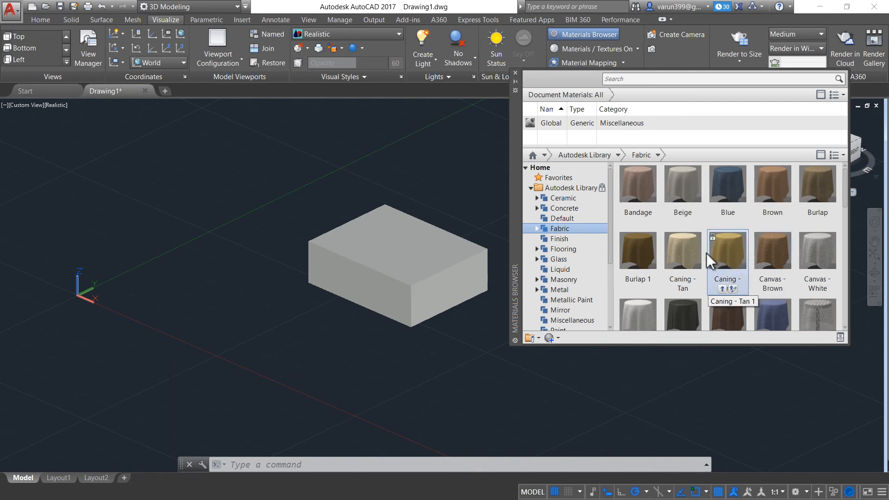
pyautogui.click(576, 248)
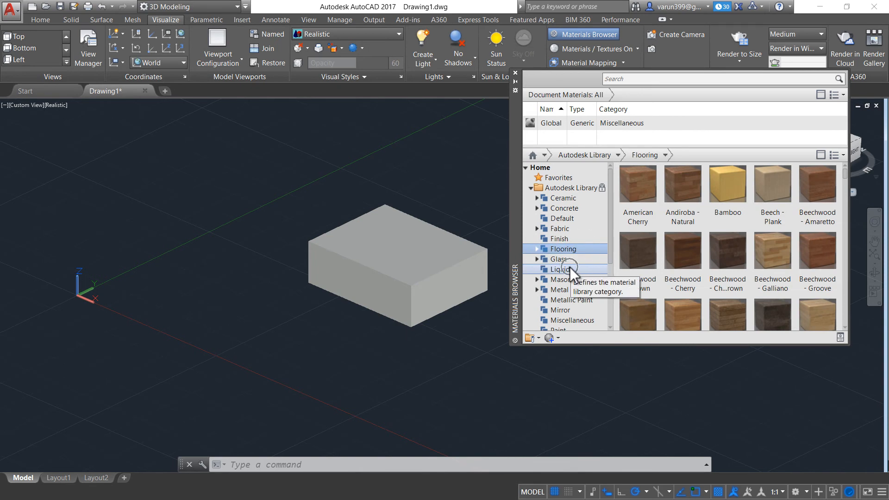
pyautogui.click(570, 269)
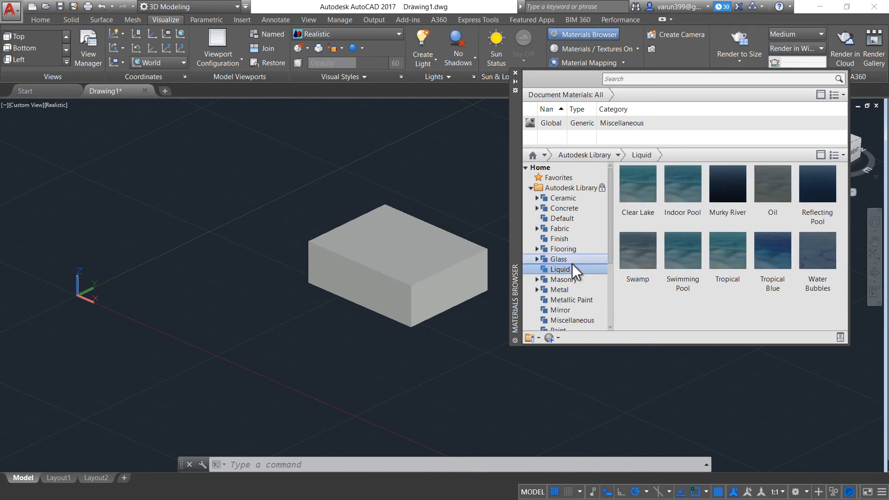
pyautogui.click(574, 250)
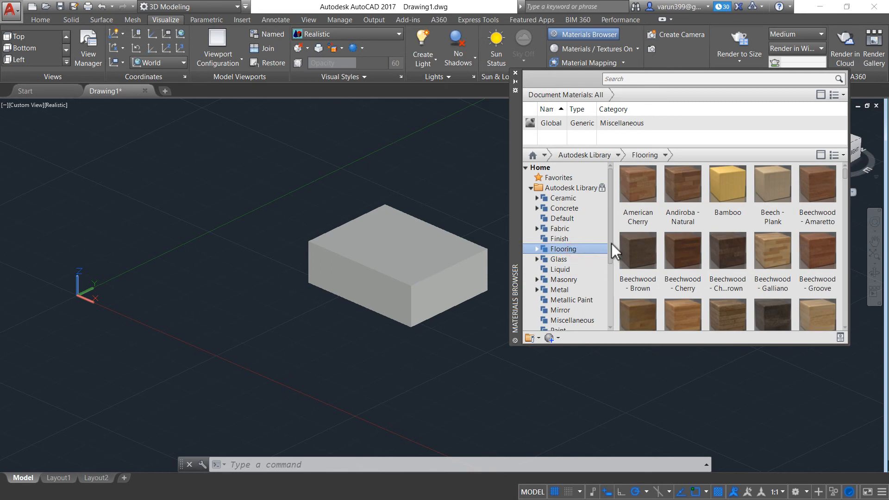
pyautogui.click(692, 196)
pyautogui.moveTo(692, 197); pyautogui.dragTo(437, 253)
pyautogui.moveTo(693, 198); pyautogui.dragTo(433, 262)
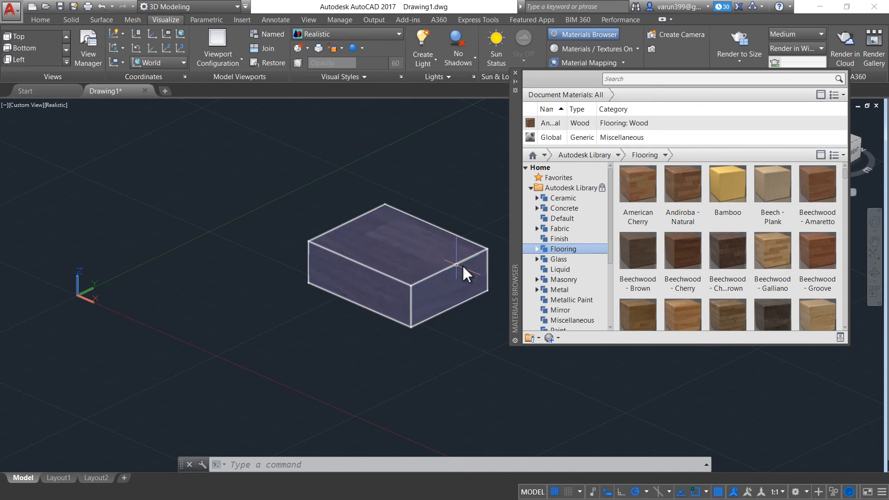
# Start a Box material mapping on the wood-textured solid
pyautogui.scroll(5, 420, 255)
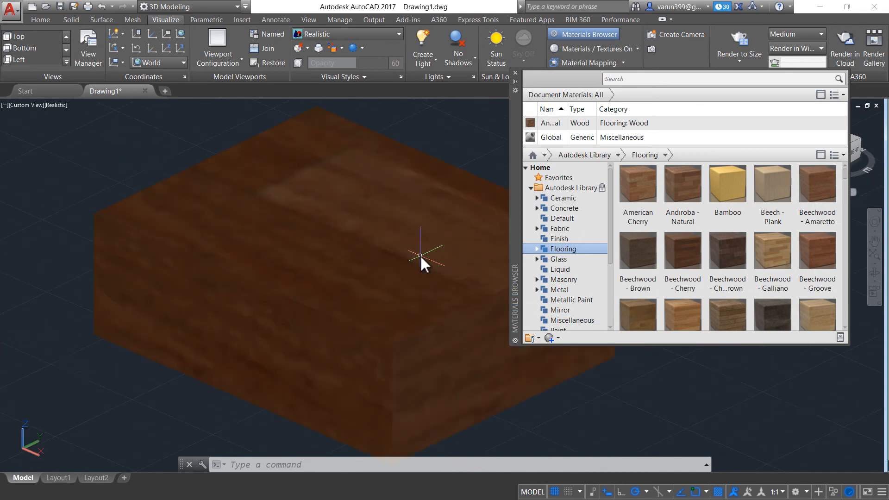
pyautogui.scroll(-2, 583, 305)
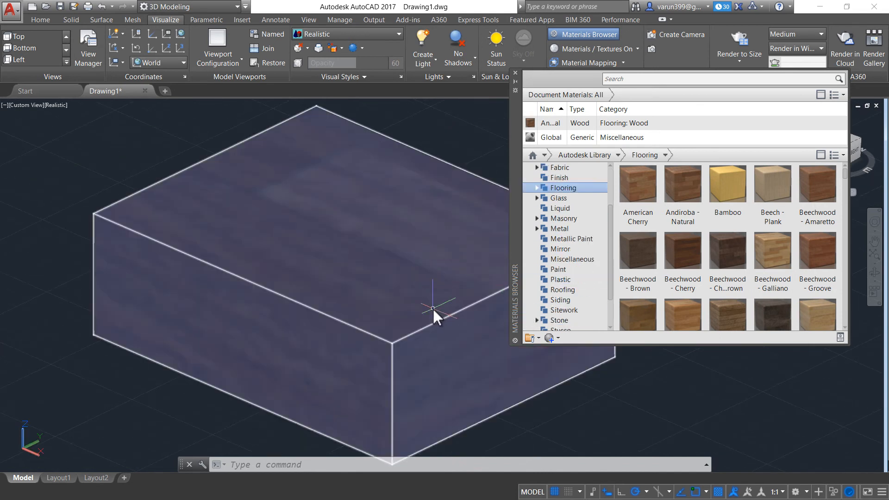
pyautogui.scroll(-4, 404, 301)
pyautogui.moveTo(448, 306); pyautogui.dragTo(425, 304, button='middle')
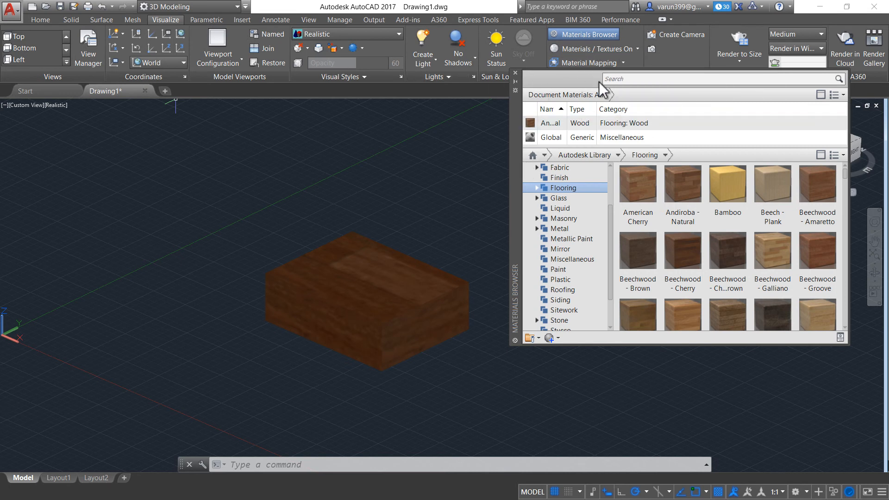
pyautogui.click(623, 63)
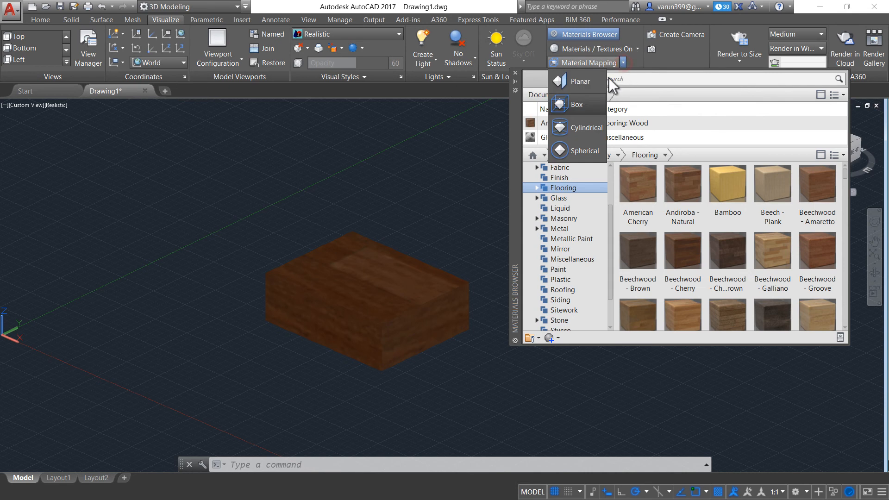
pyautogui.click(587, 103)
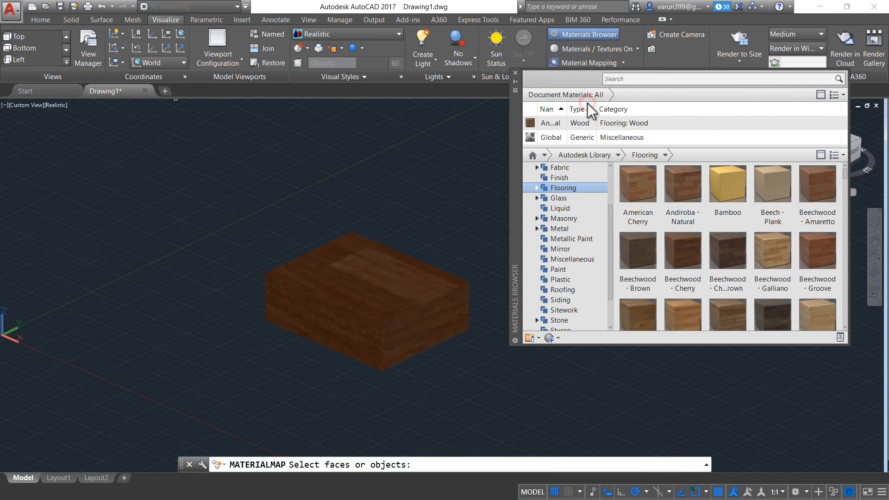
pyautogui.click(428, 284)
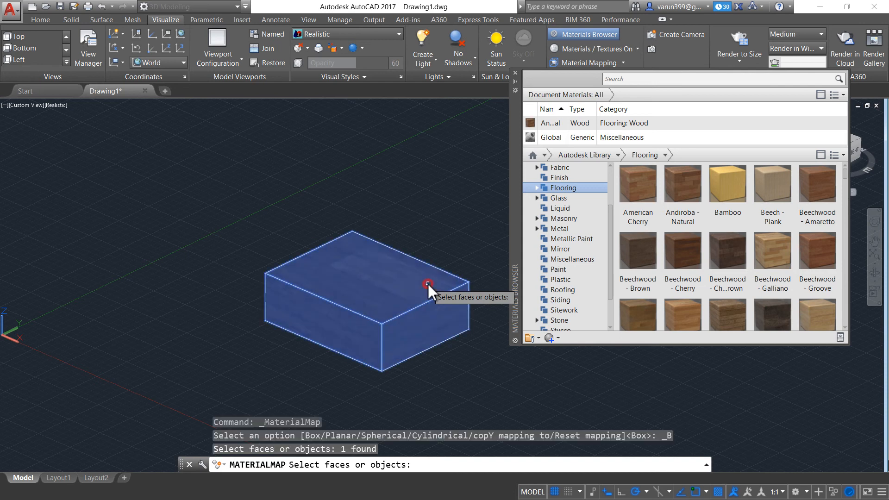
pyautogui.press('Return')
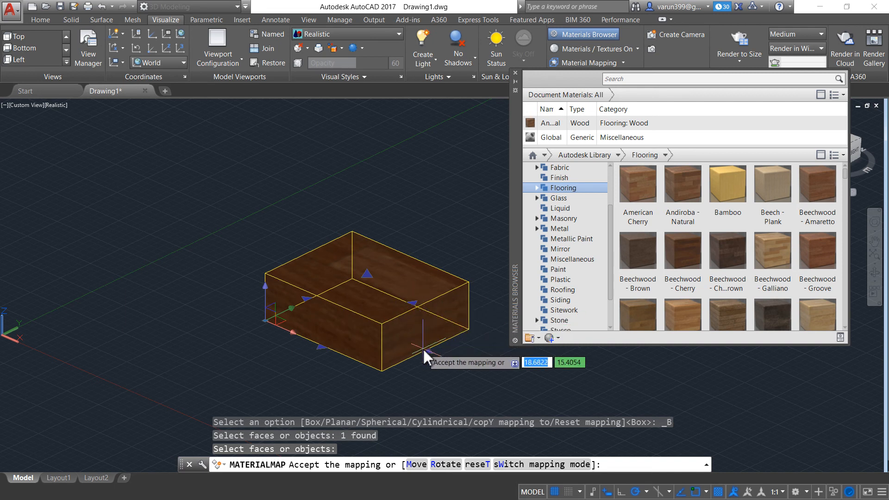
# Shrink the box mapping frame in length, width and height so that the wood planks repeat smaller across the solid
pyautogui.moveTo(427, 351); pyautogui.dragTo(250, 349)
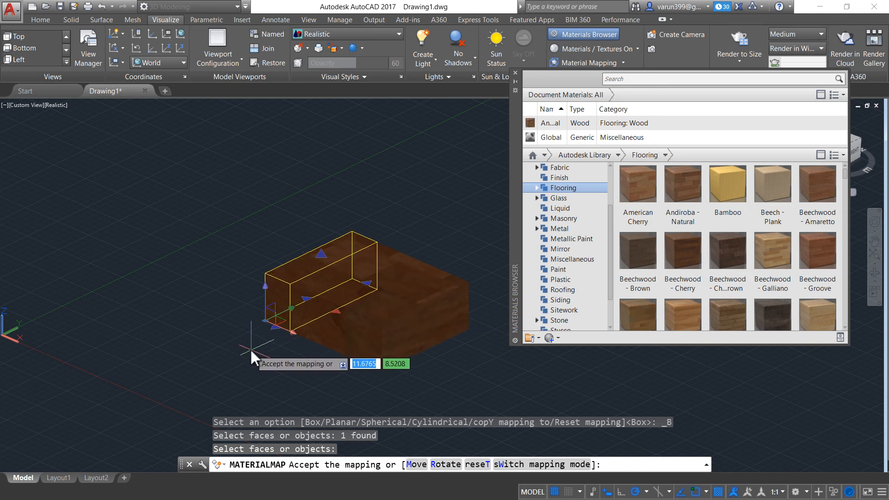
pyautogui.moveTo(366, 283); pyautogui.dragTo(310, 310)
pyautogui.scroll(3, 383, 298)
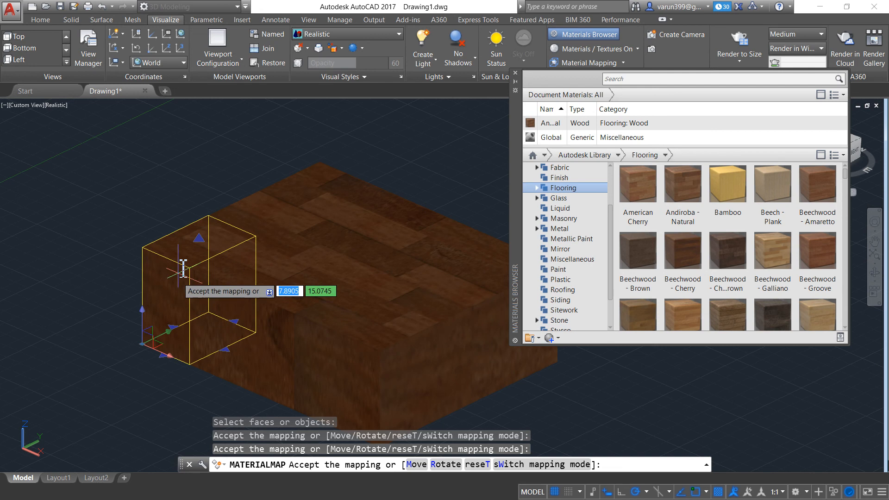
pyautogui.moveTo(207, 243); pyautogui.dragTo(201, 320)
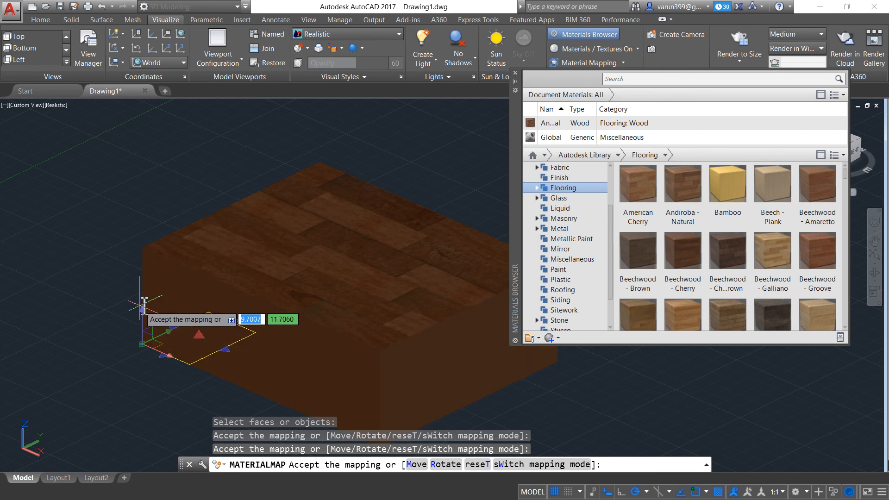
pyautogui.moveTo(141, 297); pyautogui.dragTo(138, 294)
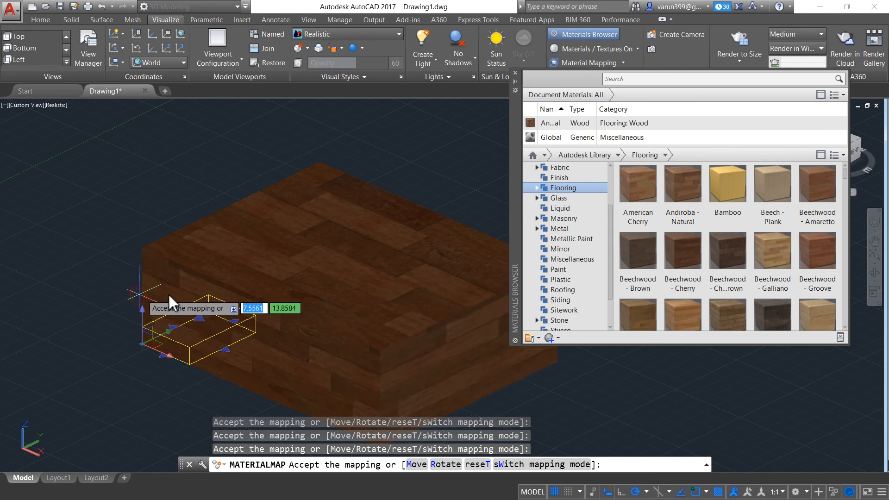
pyautogui.scroll(-5, 393, 354)
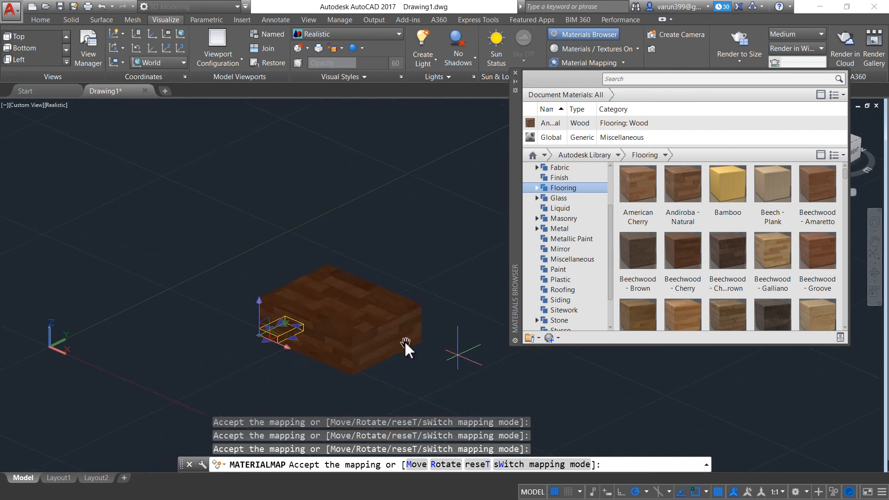
pyautogui.keyDown('shift'); pyautogui.moveTo(442, 342); pyautogui.dragTo(479, 360, button='middle'); pyautogui.keyUp('shift')
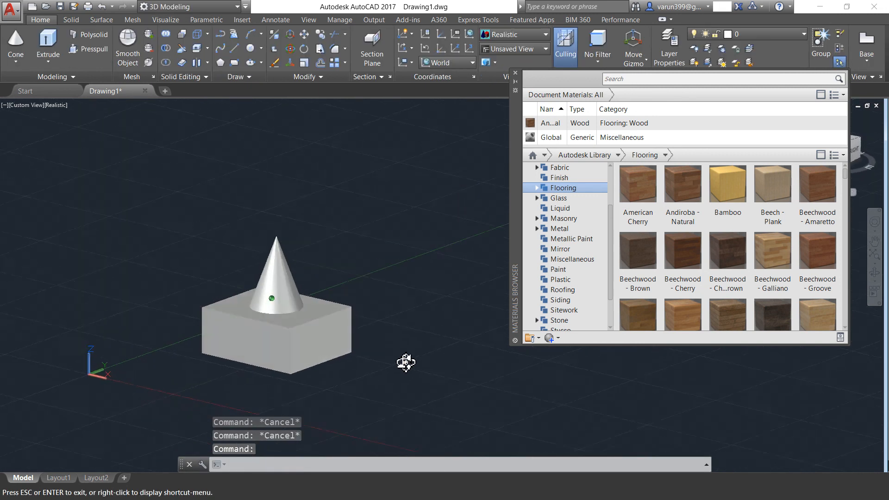
pyautogui.keyDown('shift'); pyautogui.moveTo(405, 363); pyautogui.dragTo(387, 375, button='middle'); pyautogui.keyUp('shift')
pyautogui.click(373, 306)
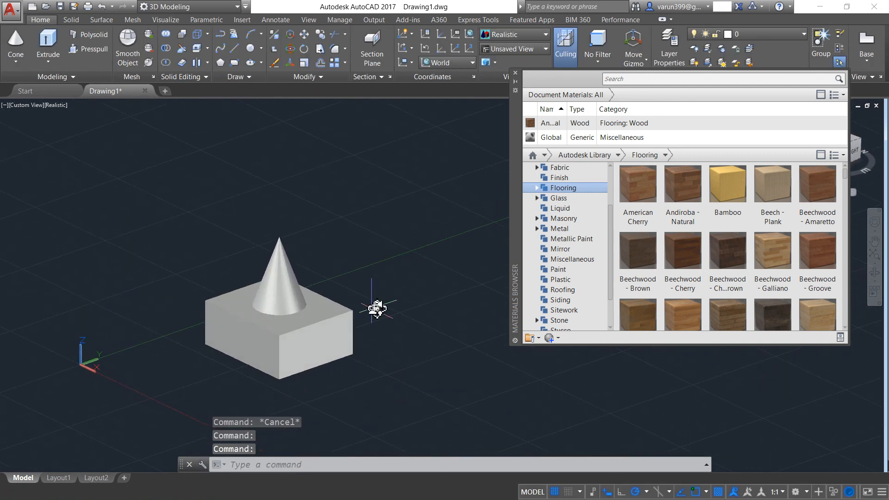
pyautogui.click(336, 370)
pyautogui.click(304, 229)
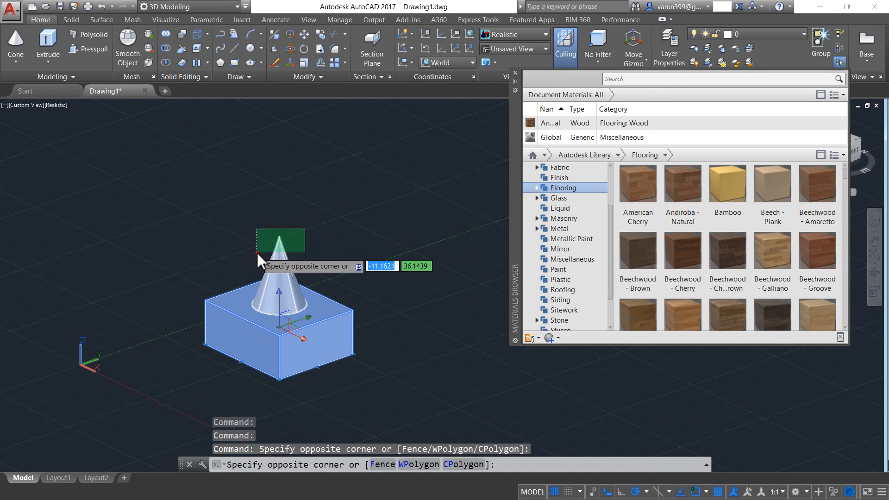
pyautogui.press('Escape')
pyautogui.press('Escape')
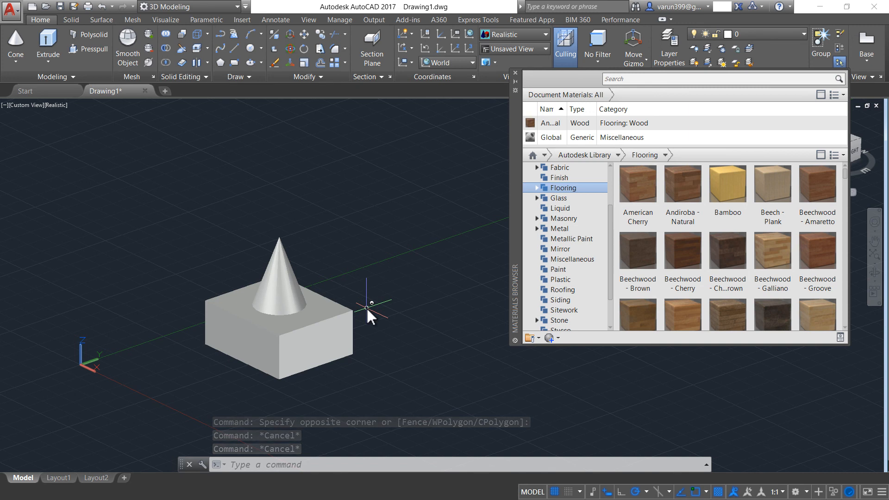
# Apply the Pink material from the library's Paint category to the cone on top of the box
pyautogui.scroll(-1, 615, 298)
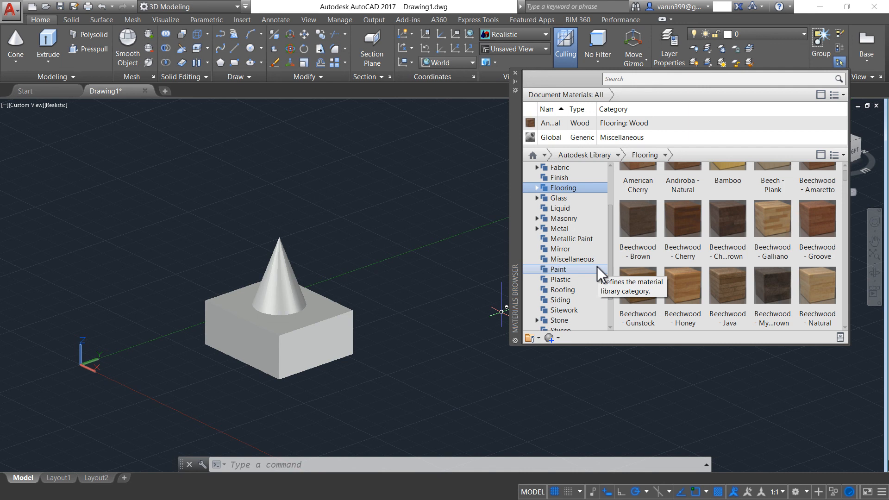
pyautogui.click(596, 267)
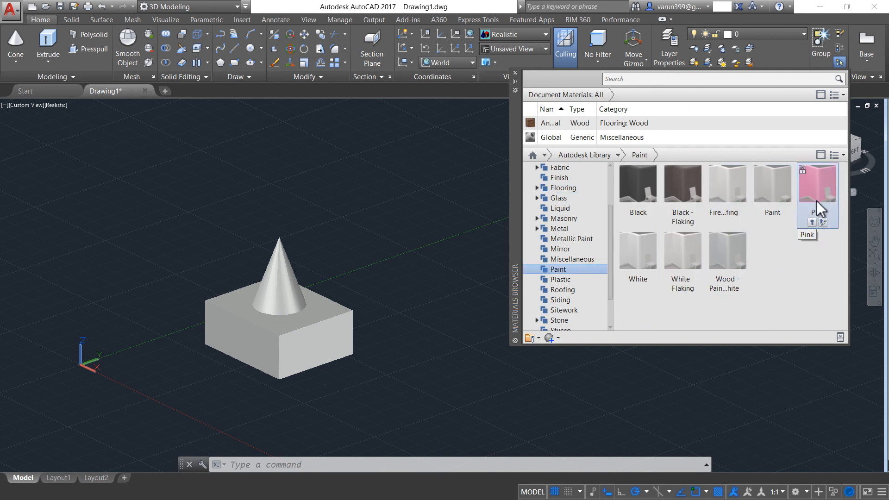
pyautogui.moveTo(830, 194)
pyautogui.mouseDown()
pyautogui.moveTo(604, 267)
pyautogui.moveTo(283, 292)
pyautogui.mouseUp()
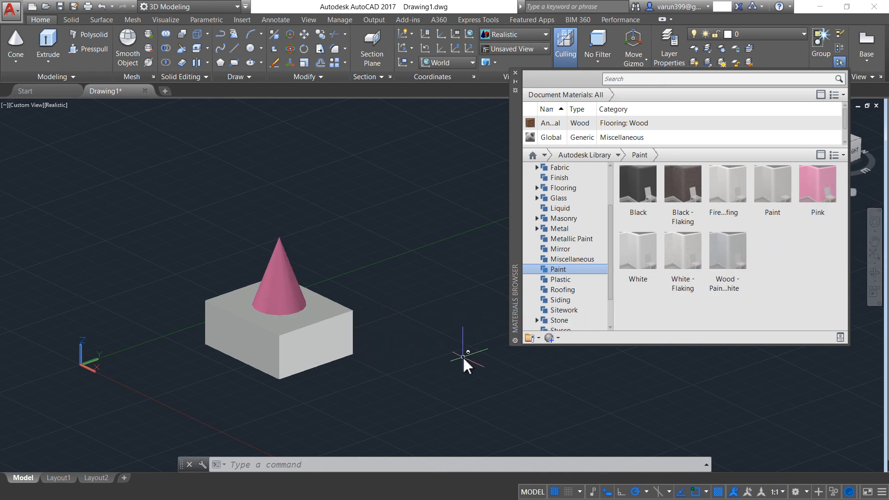
# Apply the Grass - Bermuda material from the library's Sitework category to the box beneath the cone
pyautogui.click(586, 311)
pyautogui.moveTo(782, 290); pyautogui.dragTo(476, 326)
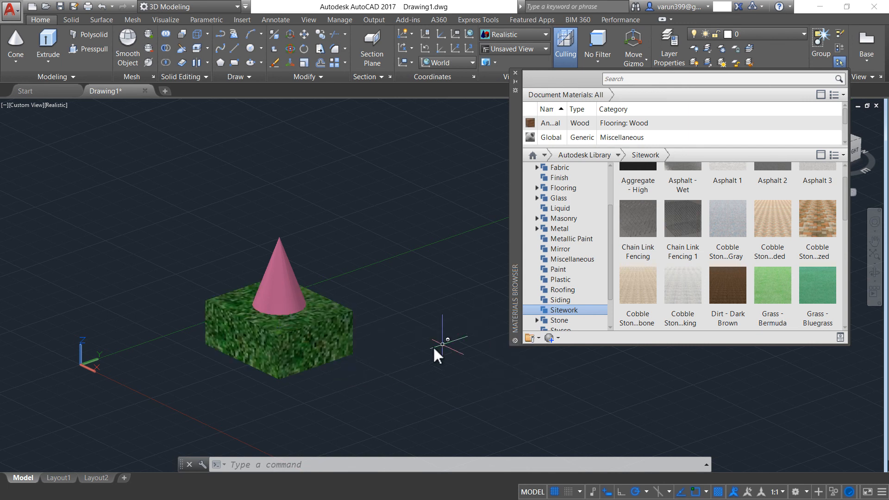
pyautogui.scroll(2, 294, 353)
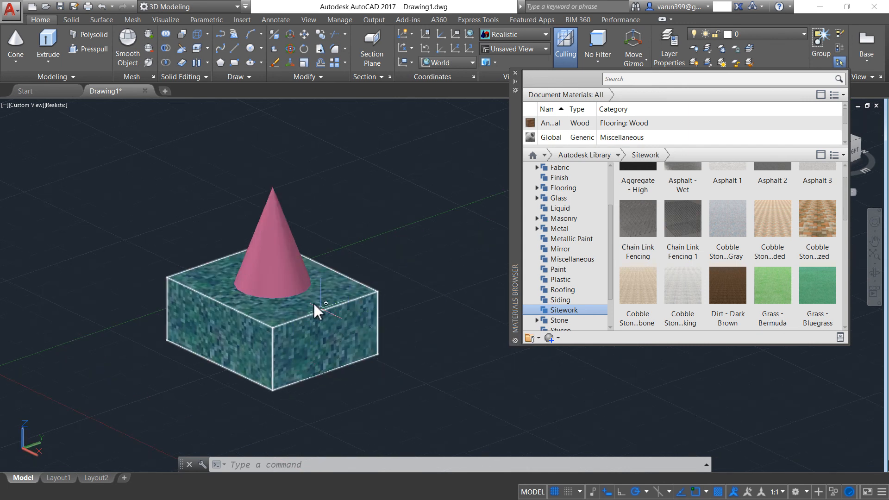